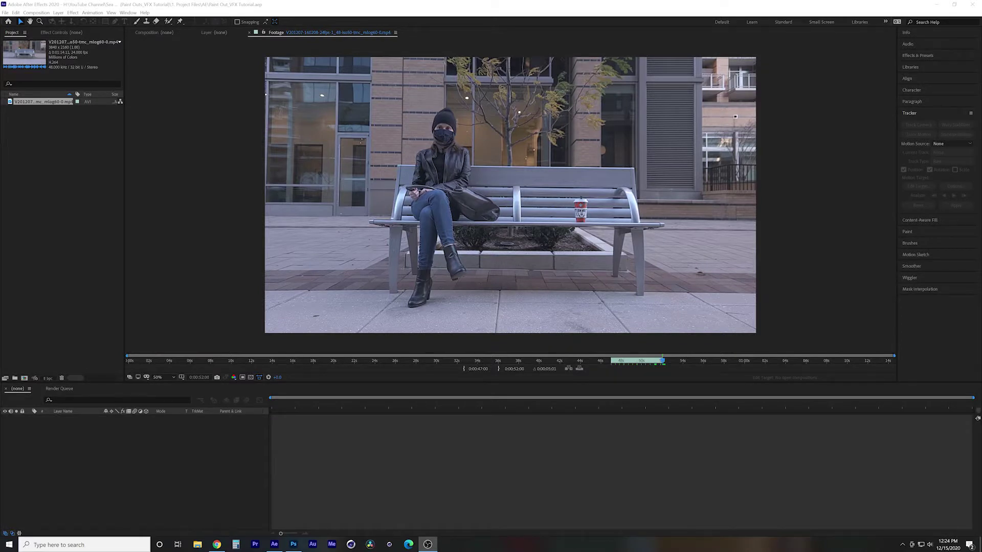
Step: Create a new composition from the bench footage clip in the project
key(ctrl+n)
click(475, 210)
click(464, 240)
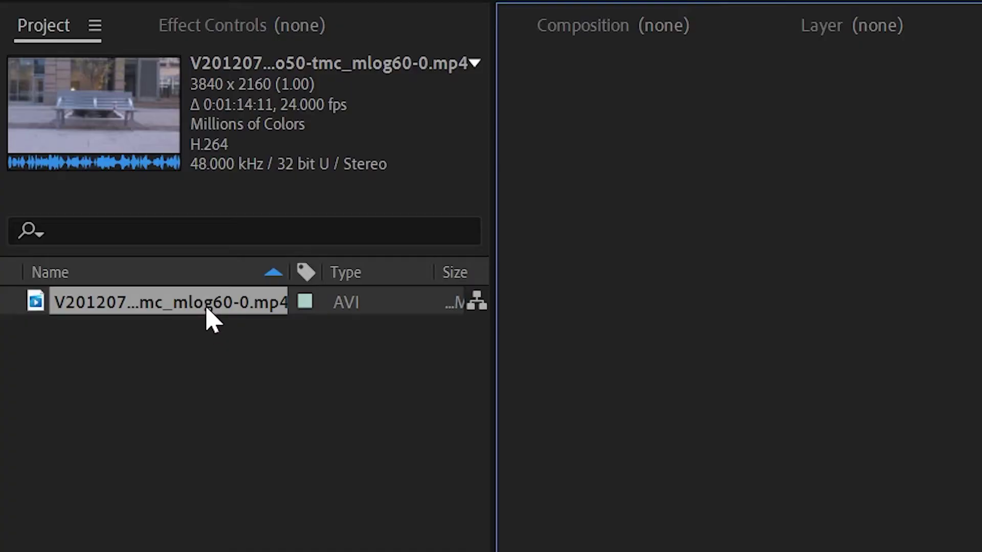
drag(205, 305, 89, 219)
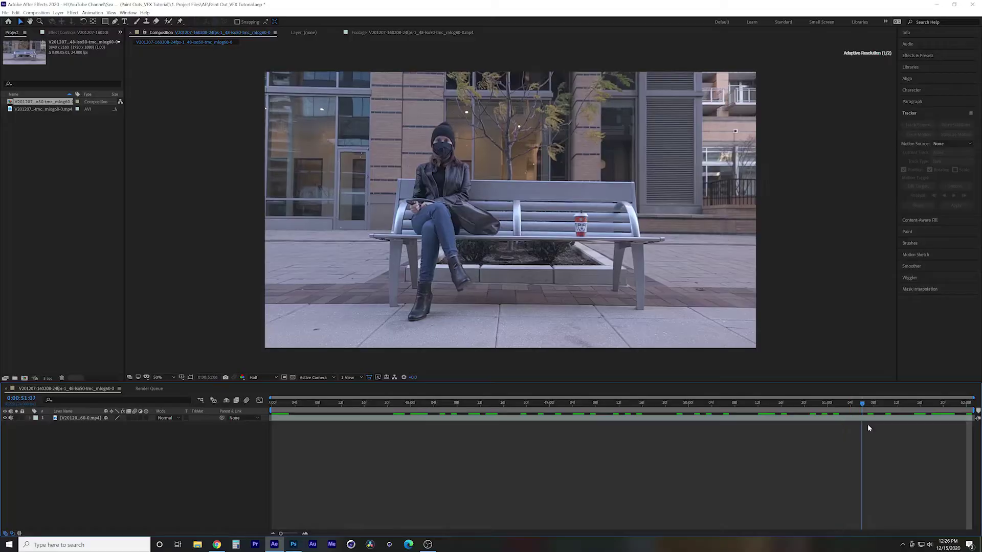
Step: Mark the frame at 0:00:51:00 as the reference frame and send it to the render queue as a still
drag(821, 424, 827, 419)
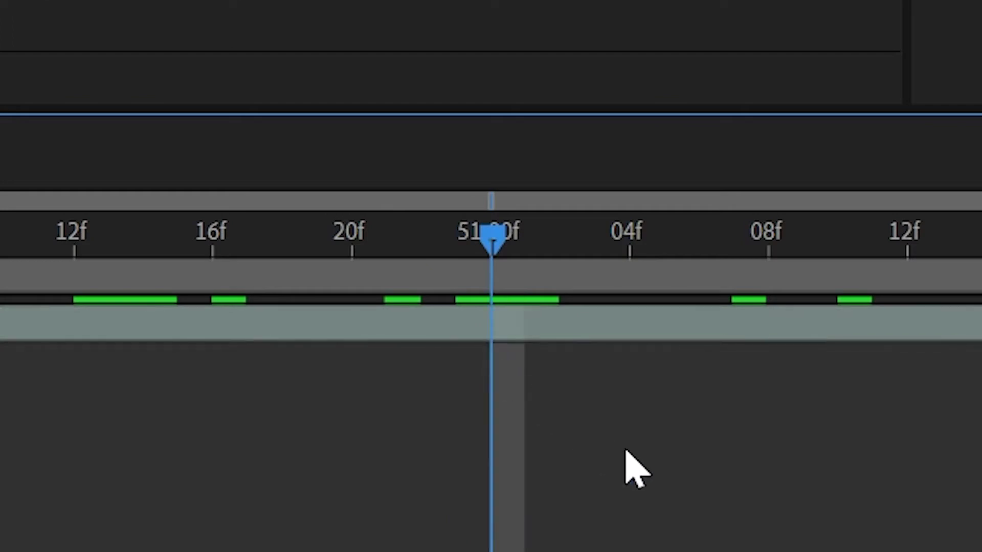
key(m)
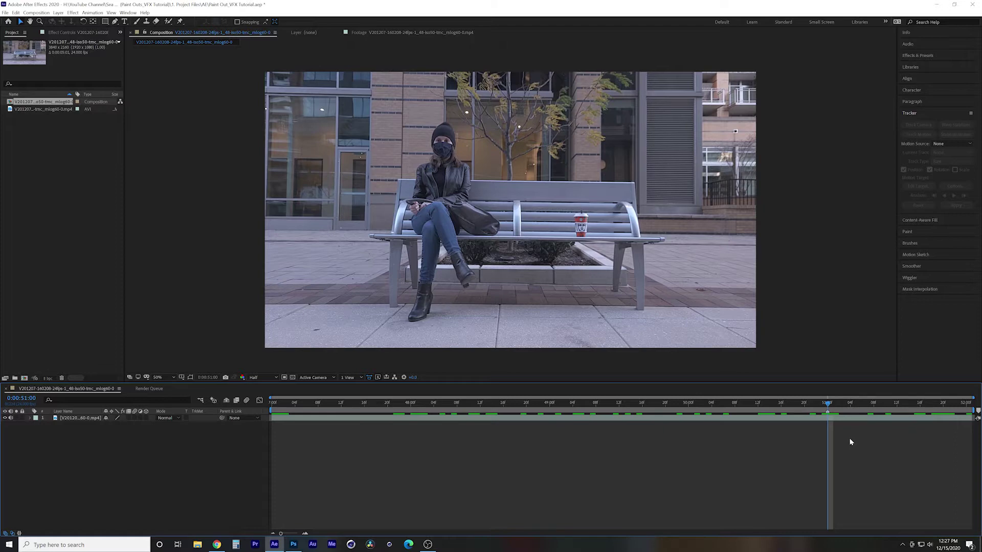
key(ctrl+alt+s)
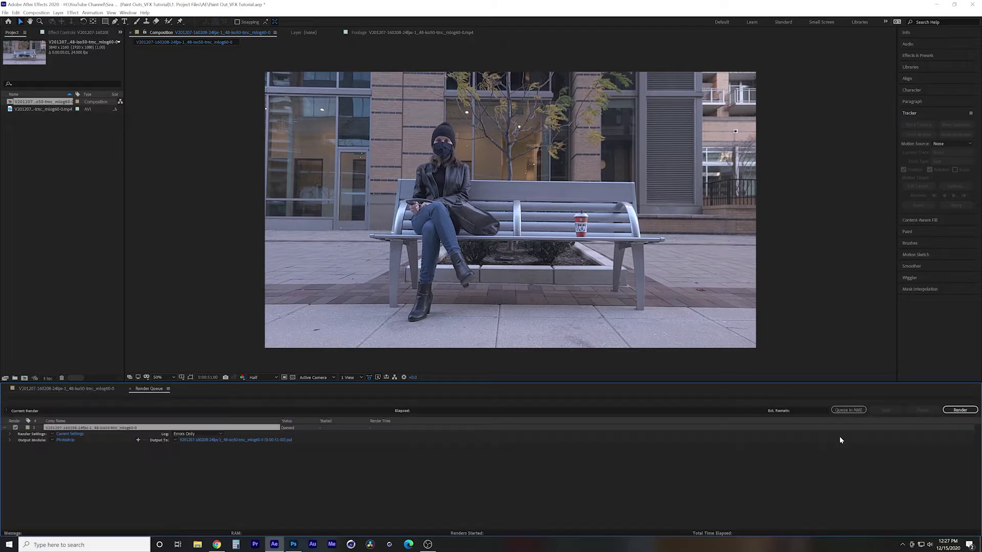
Step: Render the queued still with Best Settings and the TIFF Sequence with Alpha output module, and return to the composition
click(64, 433)
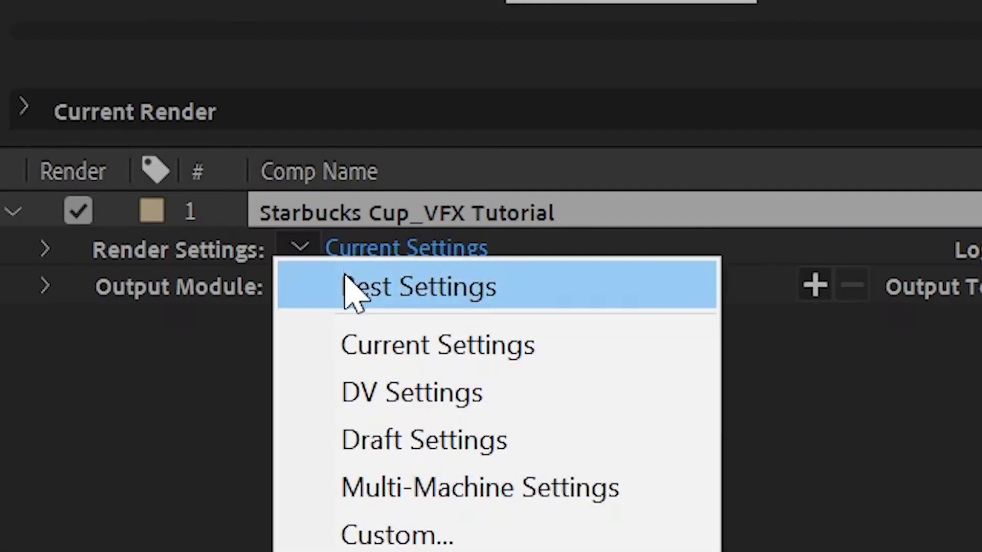
click(60, 440)
click(52, 439)
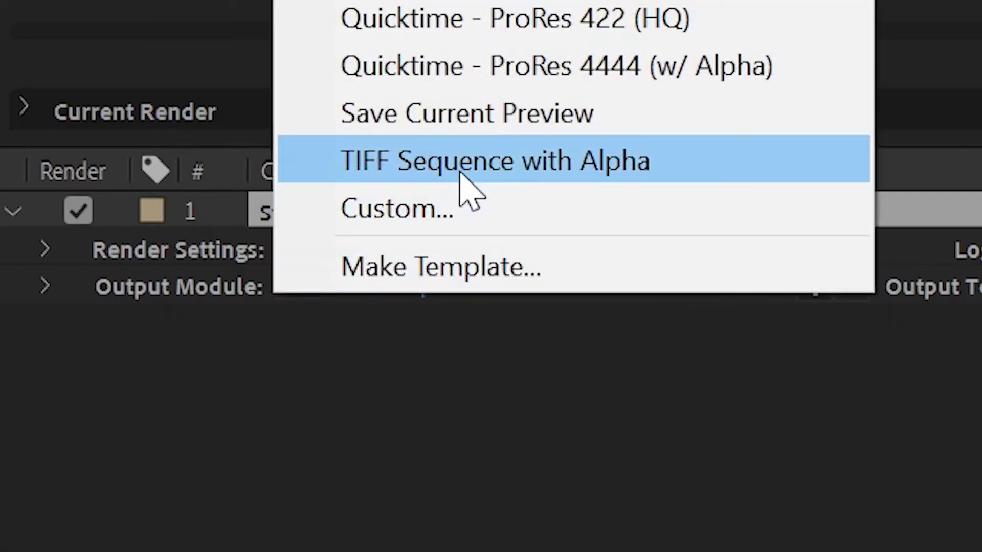
click(461, 174)
click(783, 275)
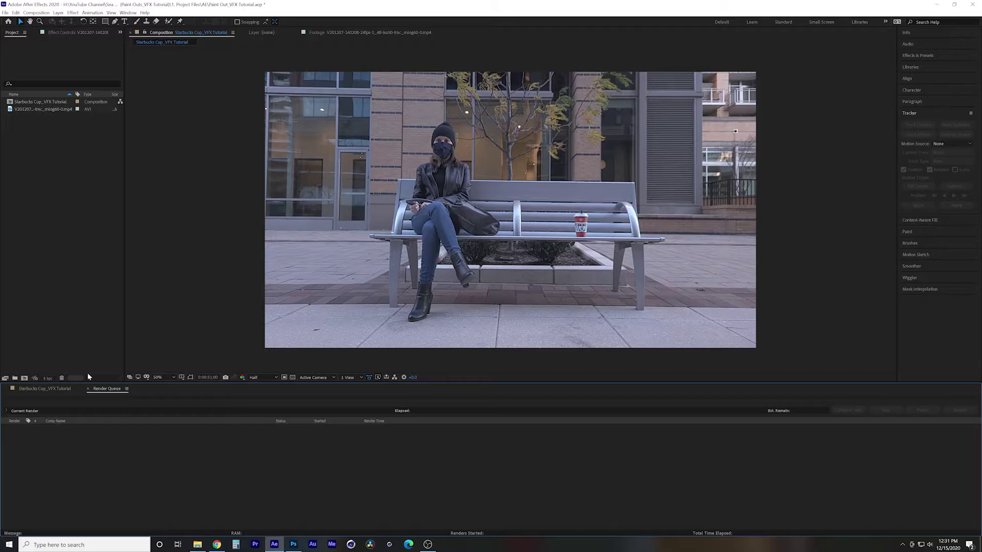
click(149, 323)
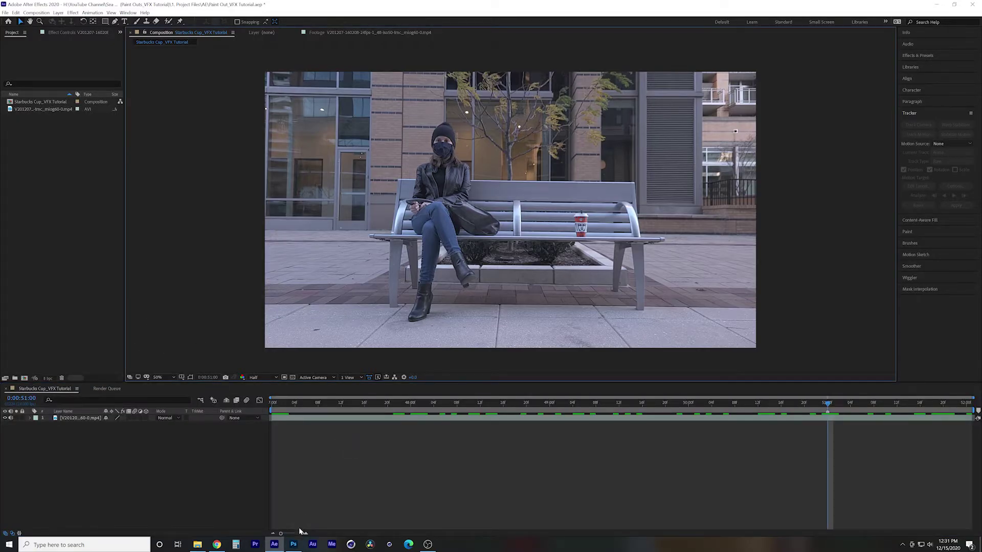
Step: Switch to Photoshop, duplicate the exported frame's Background layer and rename the duplicate Copy
click(294, 545)
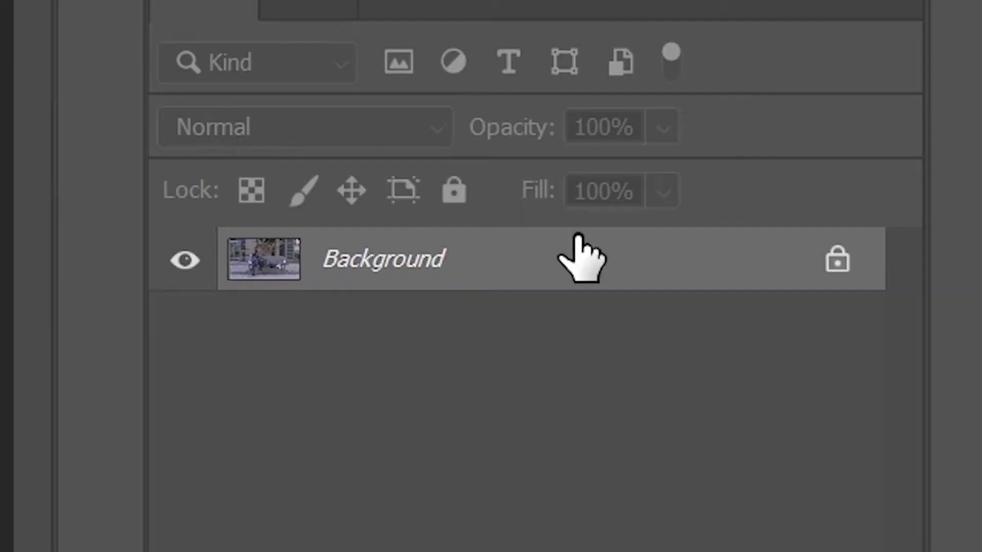
key(ctrl+j)
double_click(368, 264)
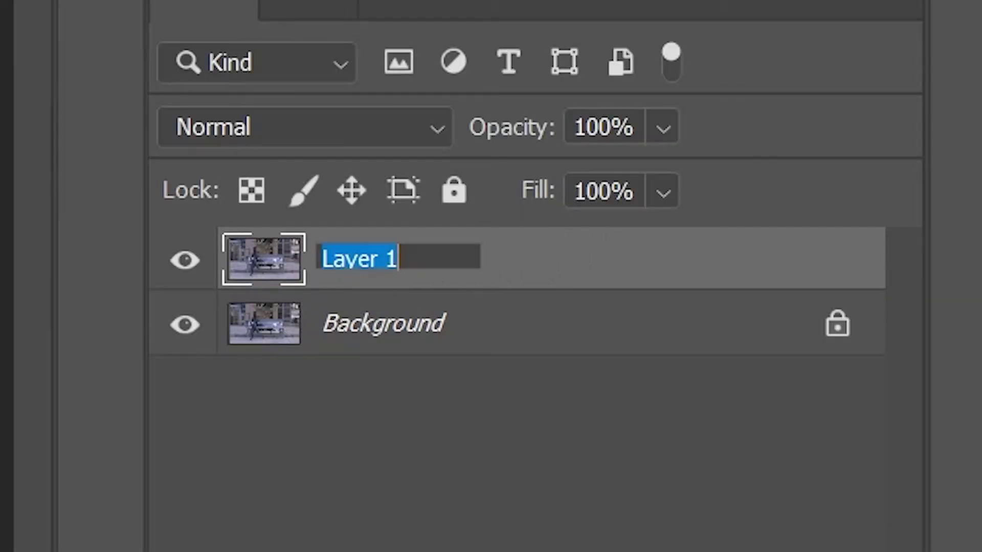
text(Copy)
key(Return)
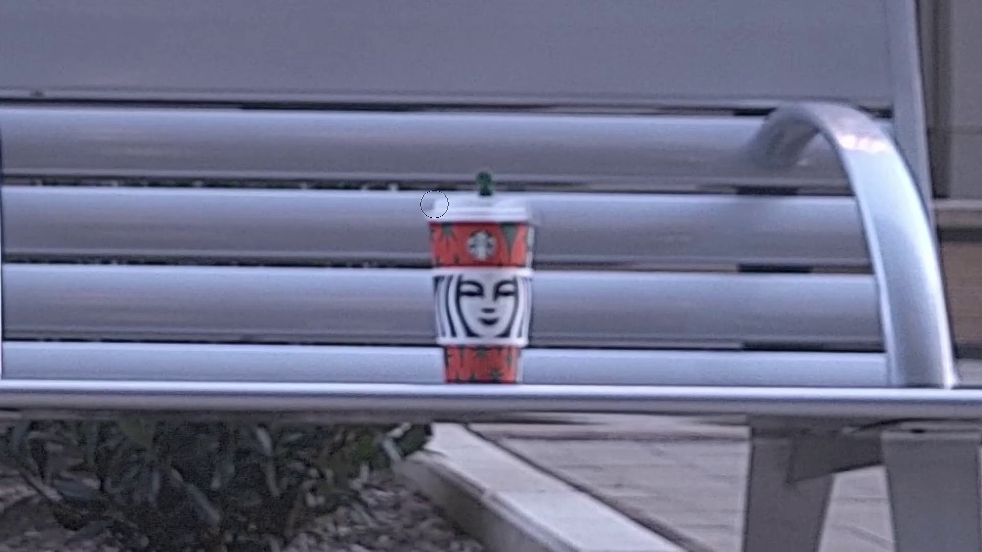
Step: Paint over the coffee cup on the bench with the Spot Healing Brush to remove it
mouse_move(427, 258)
mouse_down()
mouse_move(434, 333)
mouse_move(435, 313)
mouse_move(463, 293)
mouse_up()
mouse_move(494, 232)
mouse_down()
mouse_move(506, 273)
mouse_move(530, 285)
mouse_move(534, 315)
mouse_move(513, 335)
mouse_up()
drag(438, 396, 514, 395)
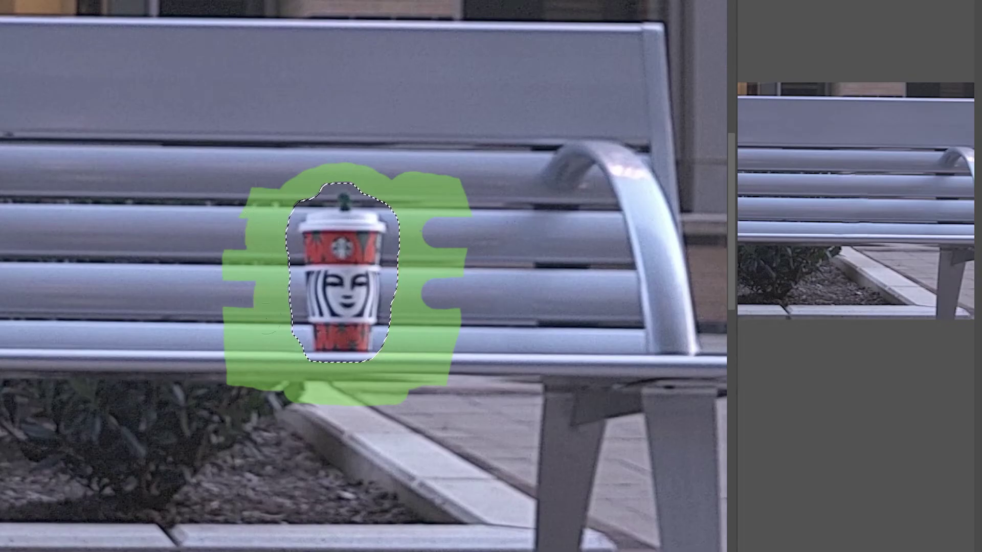
Step: Refine the Content-Aware Fill sampling area around the cup and clone the dark slat gap across the repaired part of the bench
mouse_move(420, 218)
mouse_down()
mouse_move(378, 176)
mouse_move(322, 168)
mouse_move(292, 176)
mouse_up()
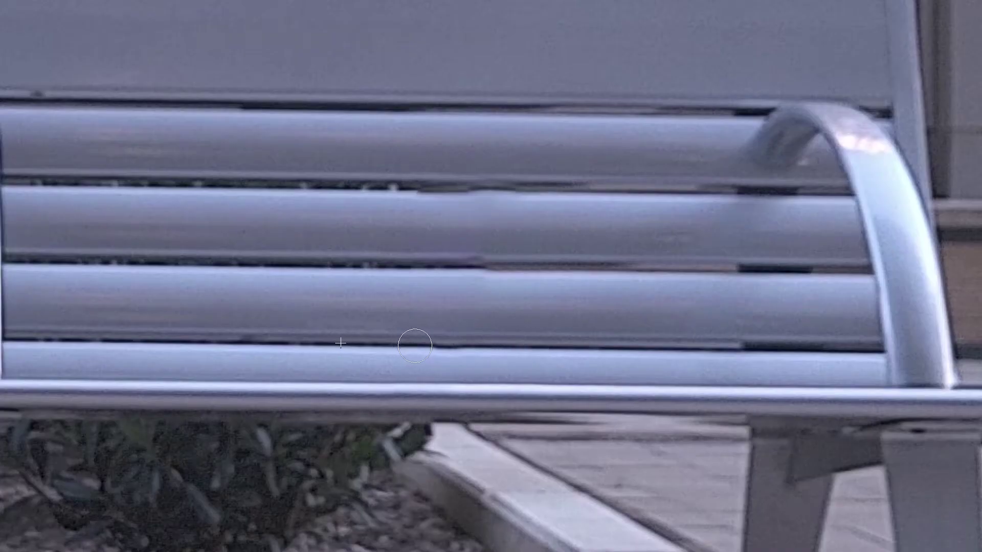
alt+click(375, 267)
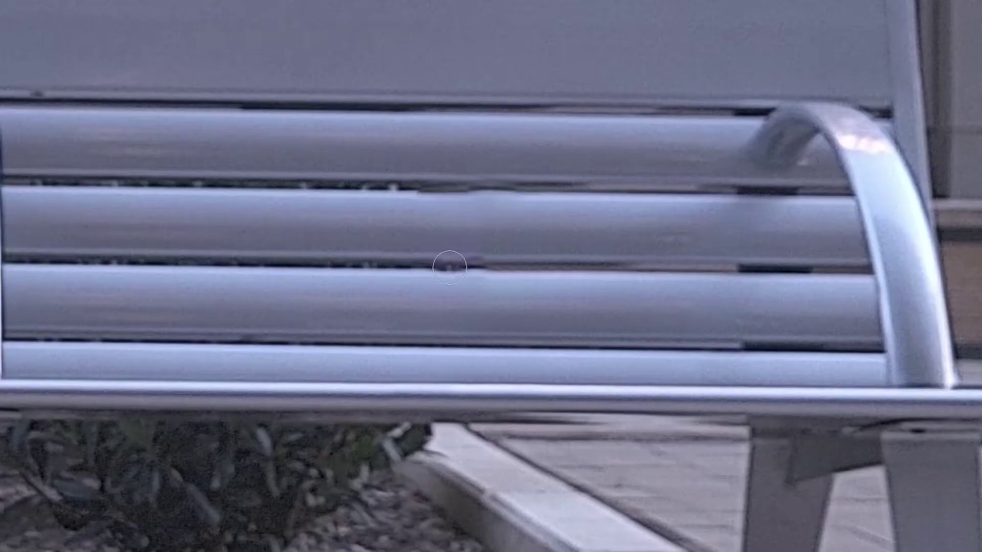
drag(444, 269, 474, 269)
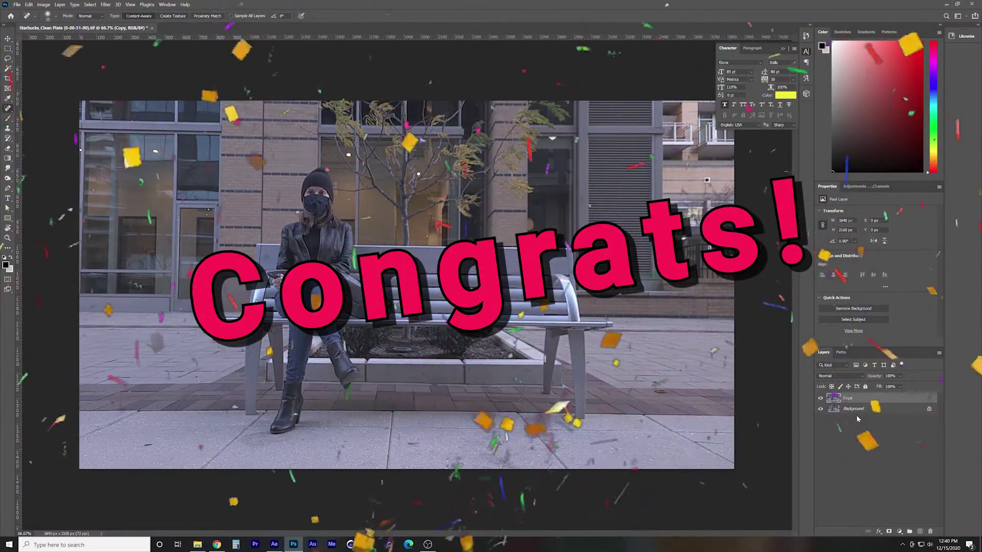
Step: Toggle the Copy layer's visibility repeatedly to compare the retouched bench with the original frame
click(819, 398)
click(187, 249)
click(187, 248)
click(187, 248)
click(187, 248)
click(187, 248)
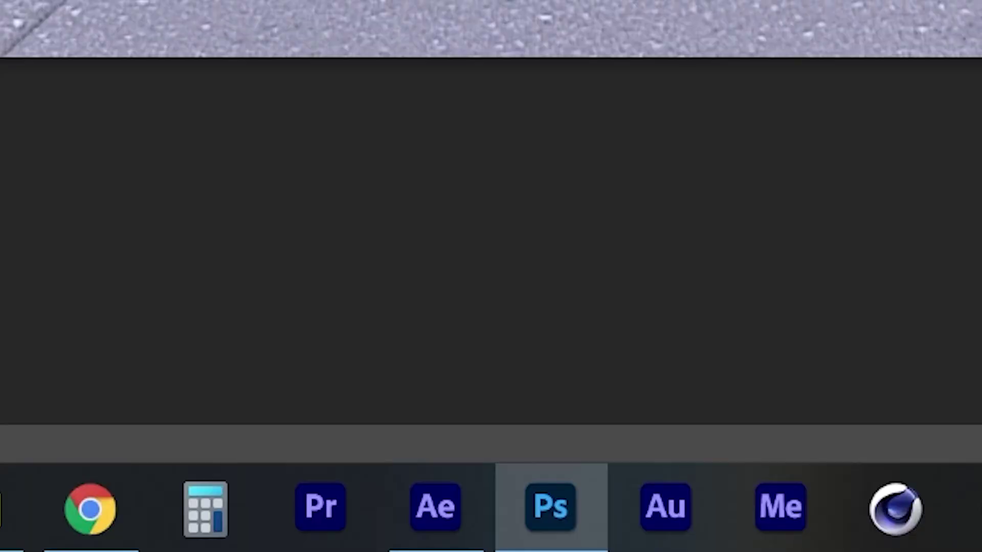
Step: Switch to After Effects and place Starbucks_Clean Plate (0-00-51-00).tif above the bench footage in the composition
click(445, 499)
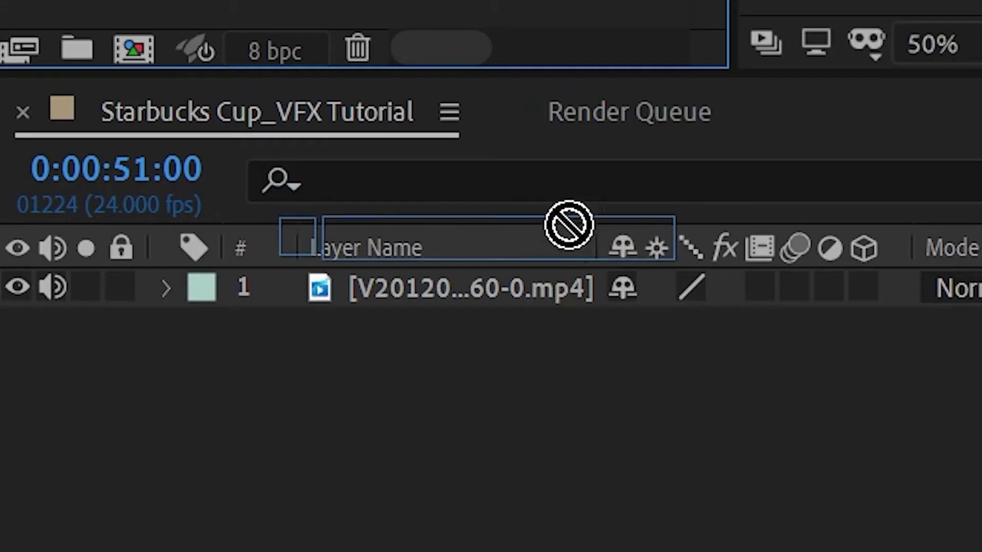
drag(568, 225, 566, 285)
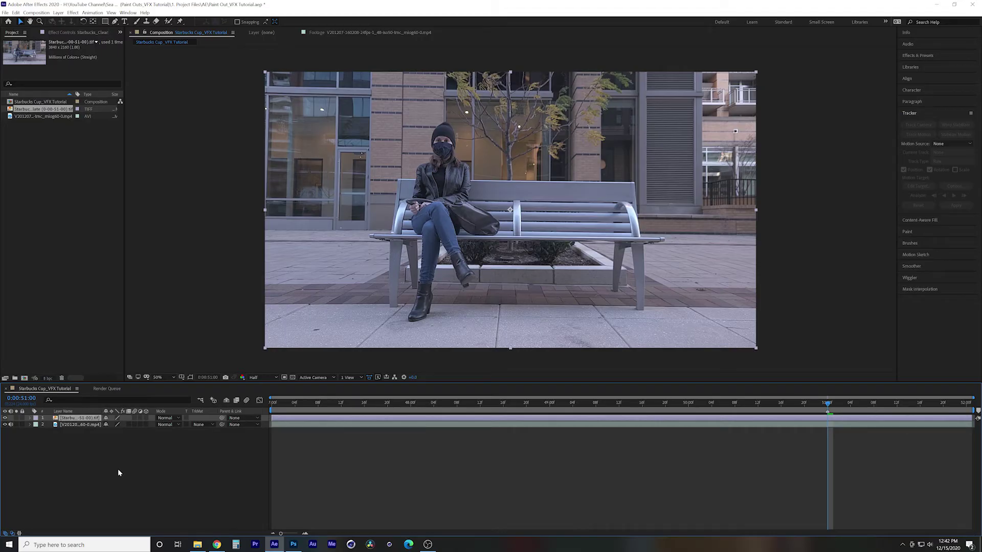
Step: Add a null object to the composition and rename it Tracking
key(ctrl+alt+shift+y)
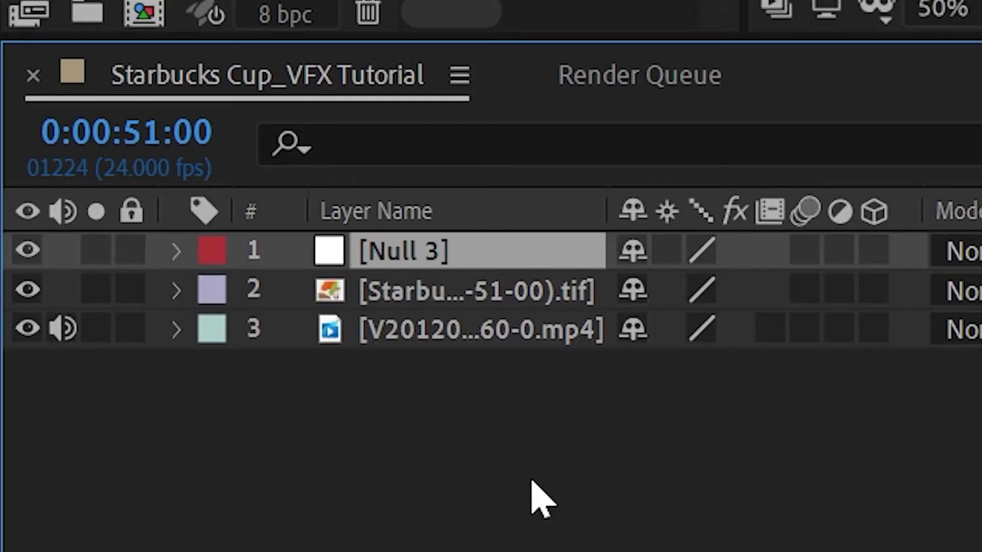
key(Return)
text(Tracking)
key(ctrl+a)
text(Hufflepuff)
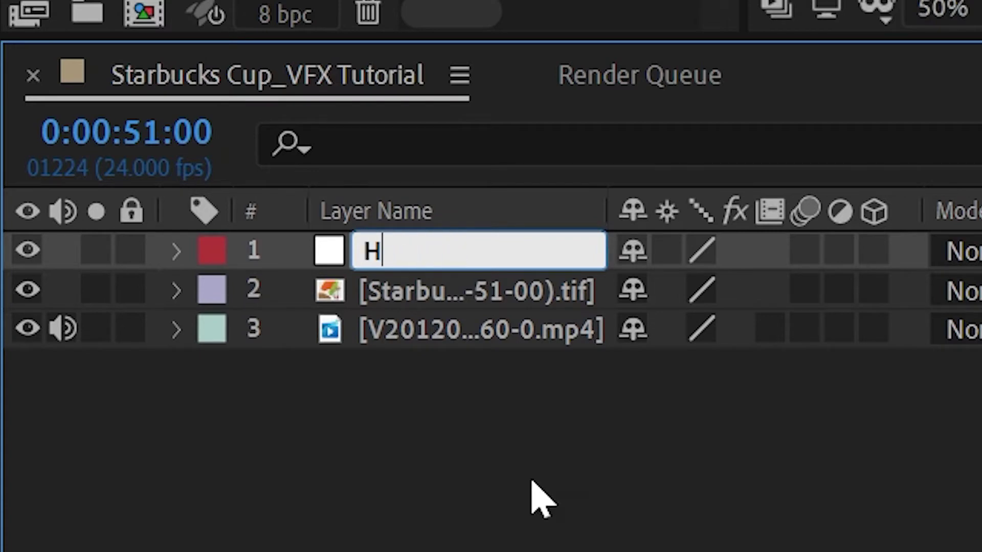
key(Return)
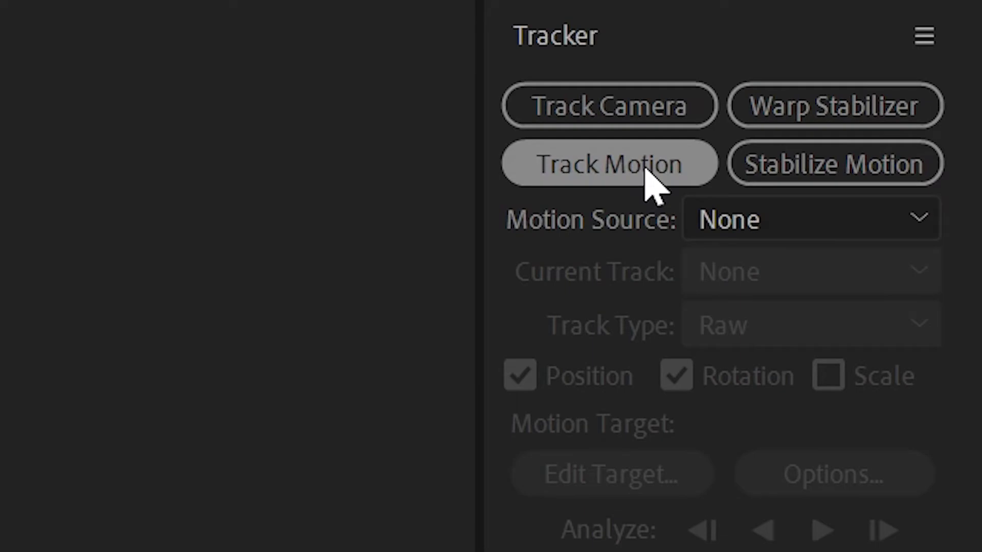
Step: Start motion tracking the bench footage with Position and Rotation enabled and Scale disabled
click(645, 173)
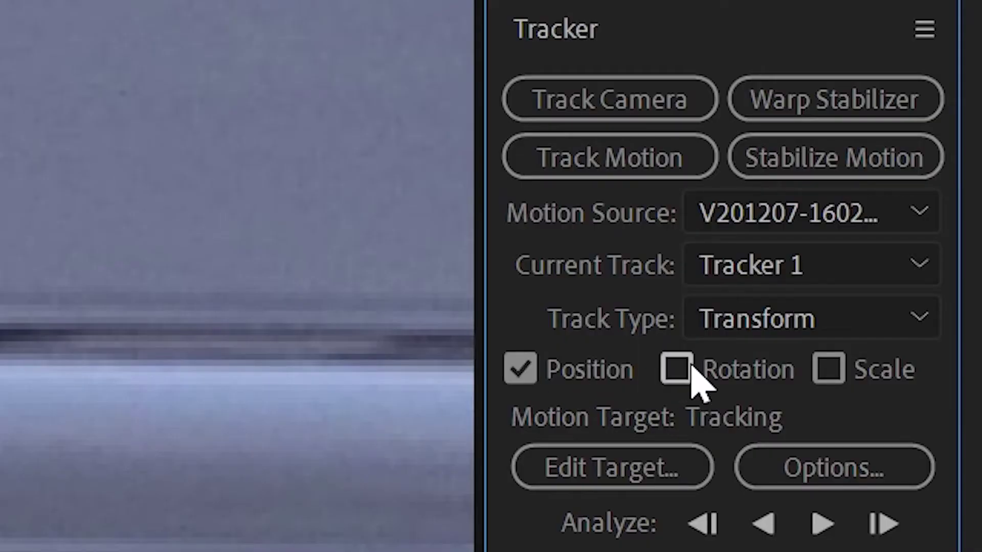
click(690, 367)
click(838, 367)
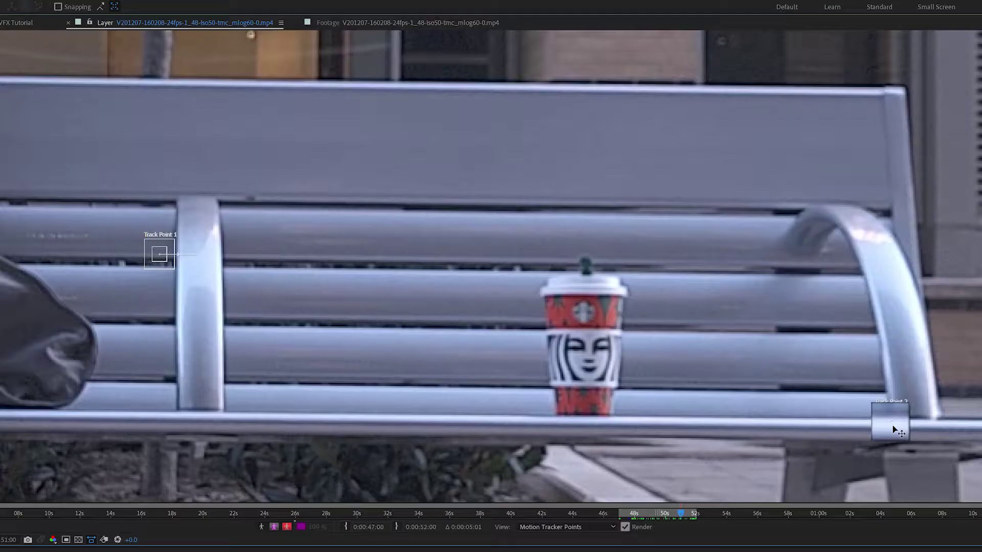
Step: Position Track Point 2 at the base of the bench's end armrest and Track Point 1 over the face on the cup
mouse_move(893, 426)
mouse_down()
mouse_move(926, 453)
mouse_move(906, 436)
mouse_up()
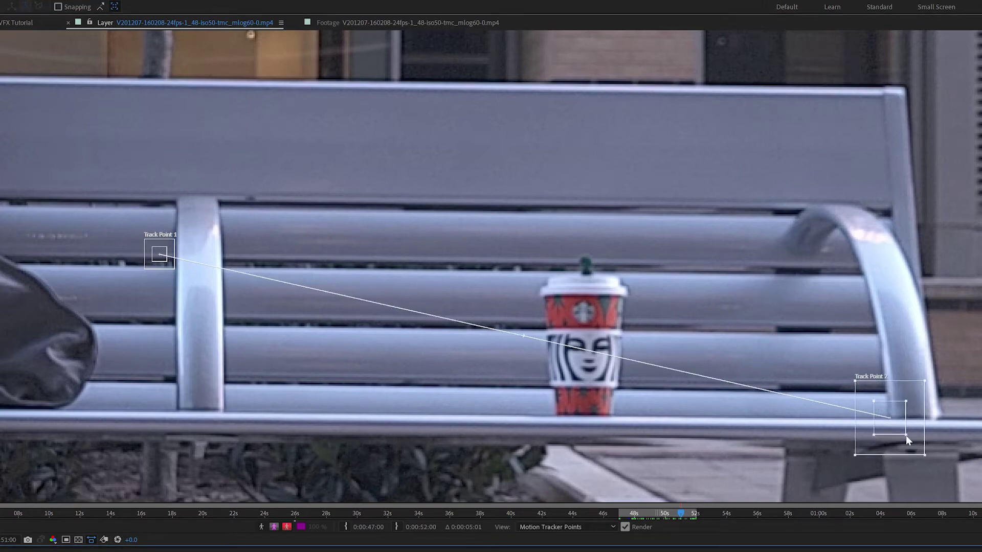
drag(596, 274, 631, 225)
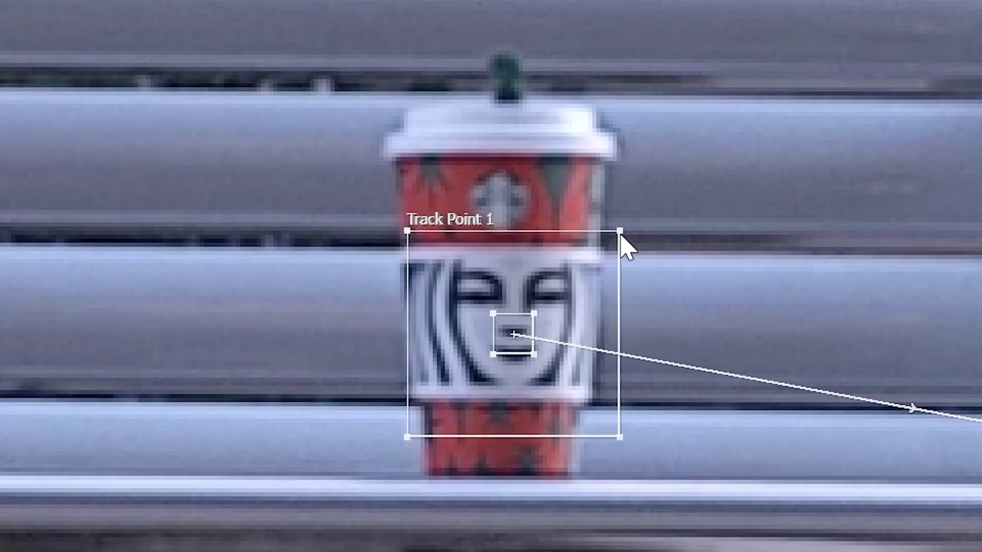
drag(534, 313, 580, 271)
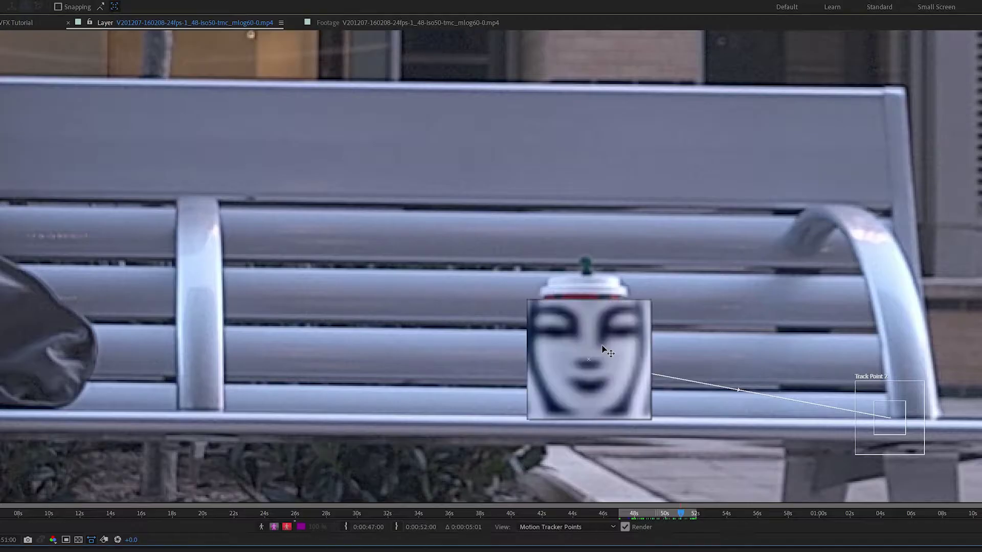
drag(604, 350, 603, 348)
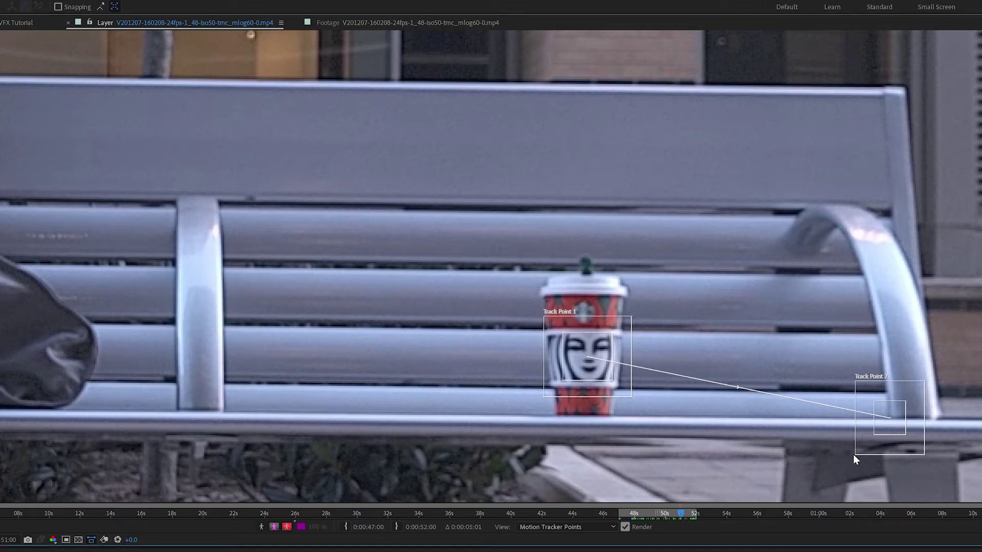
drag(858, 452, 850, 458)
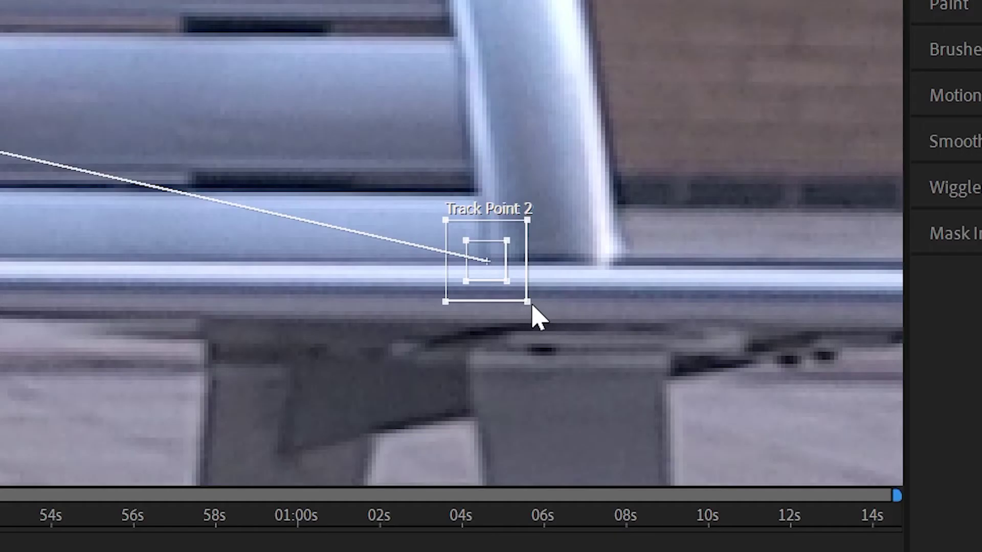
Step: Enlarge the search and feature regions of both track points to cover the armrest joint and the cup's face
drag(531, 306, 582, 360)
drag(504, 283, 532, 318)
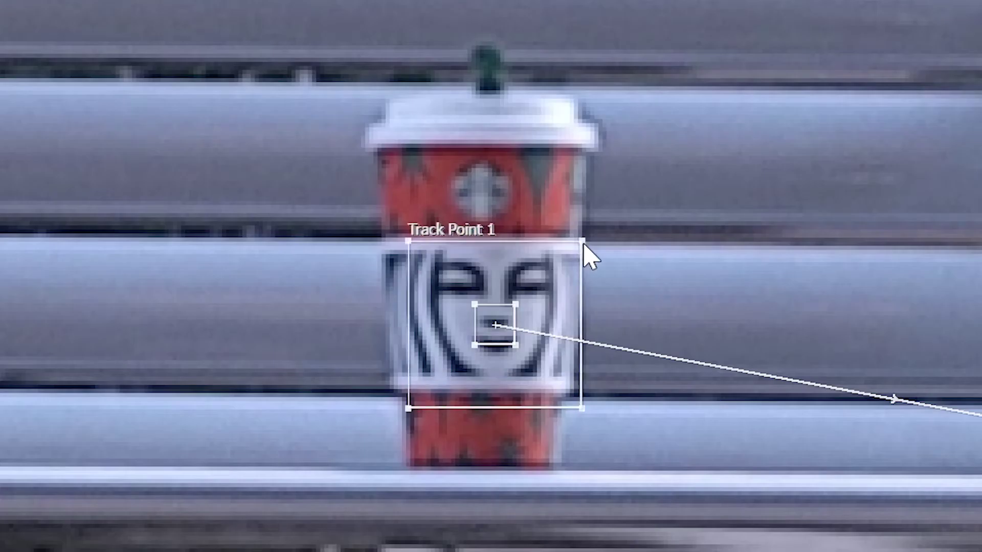
drag(583, 244, 612, 217)
drag(516, 305, 565, 273)
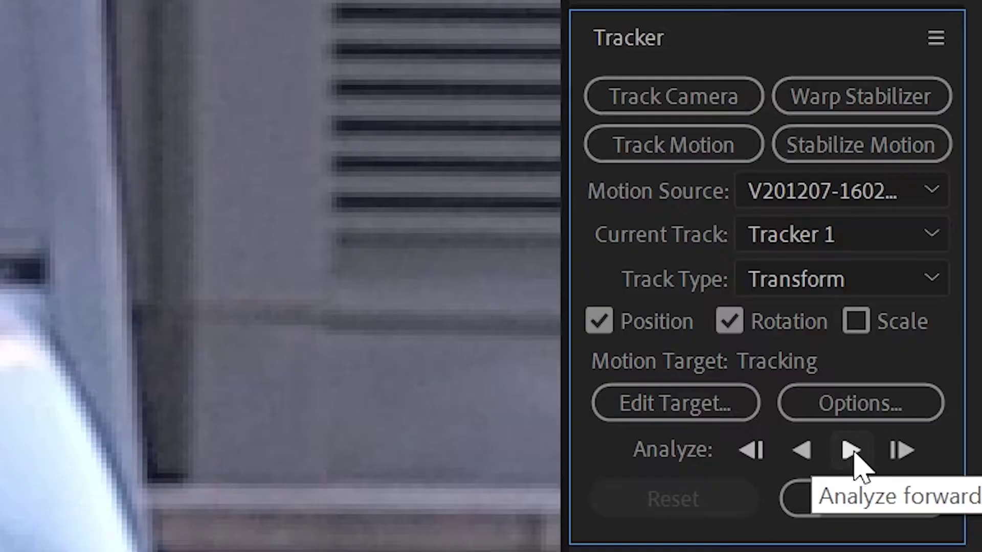
Step: Analyze the track forward, set the Tracking layer as motion target and apply the tracked motion to it
click(852, 450)
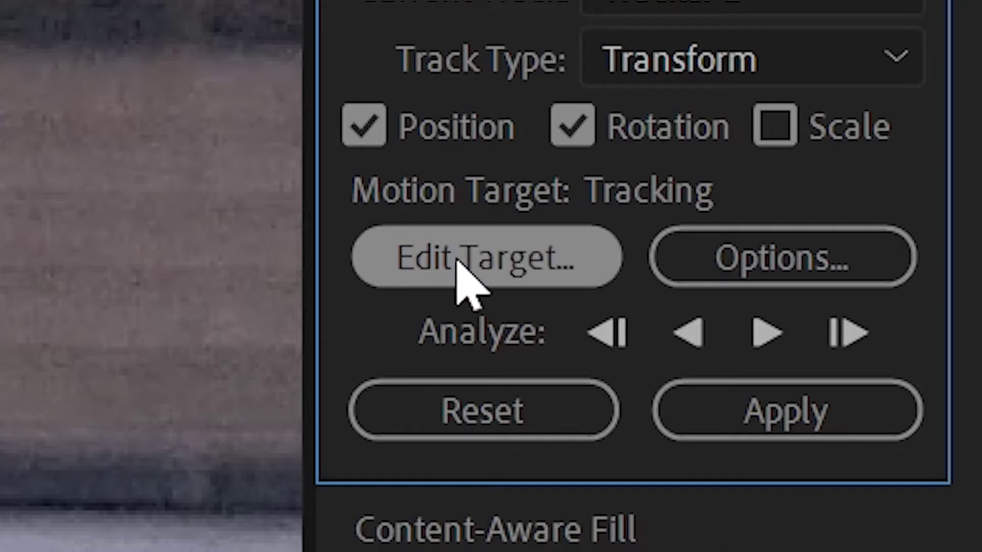
click(457, 261)
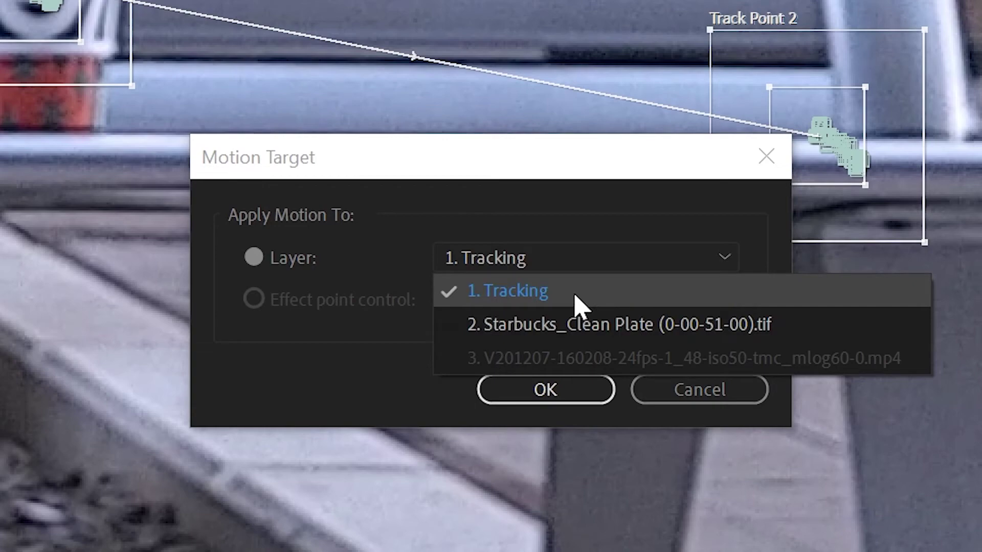
click(575, 296)
click(543, 396)
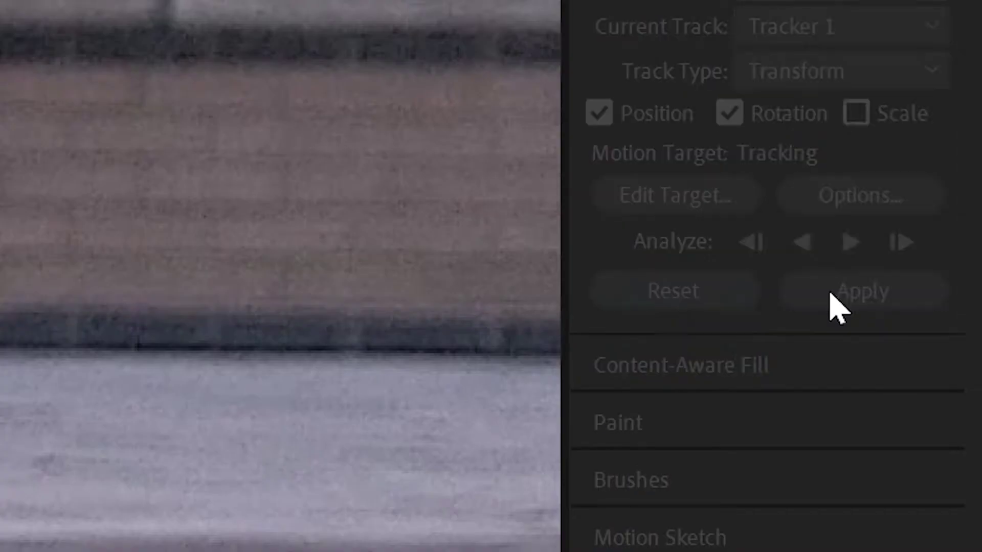
click(833, 303)
click(619, 358)
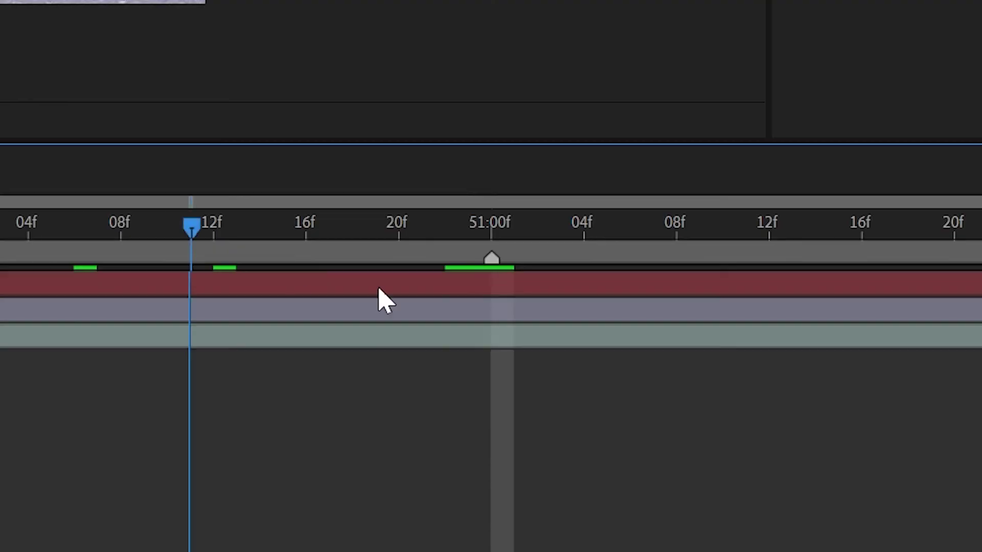
Step: Mark the reference frame at 0:00:51:00 and, with the playhead there, parent the clean plate layer to the Tracking layer
drag(379, 288, 494, 213)
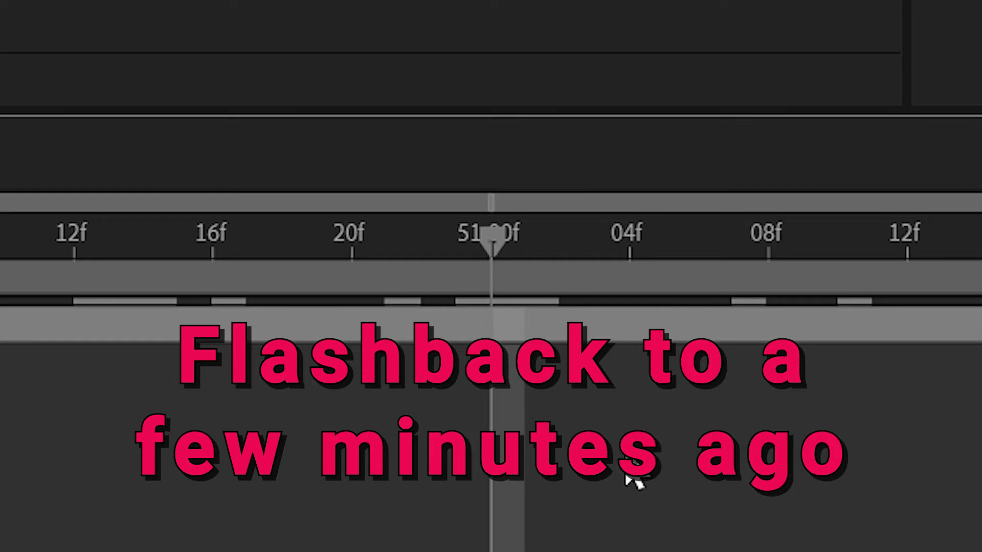
key(KP_Multiply)
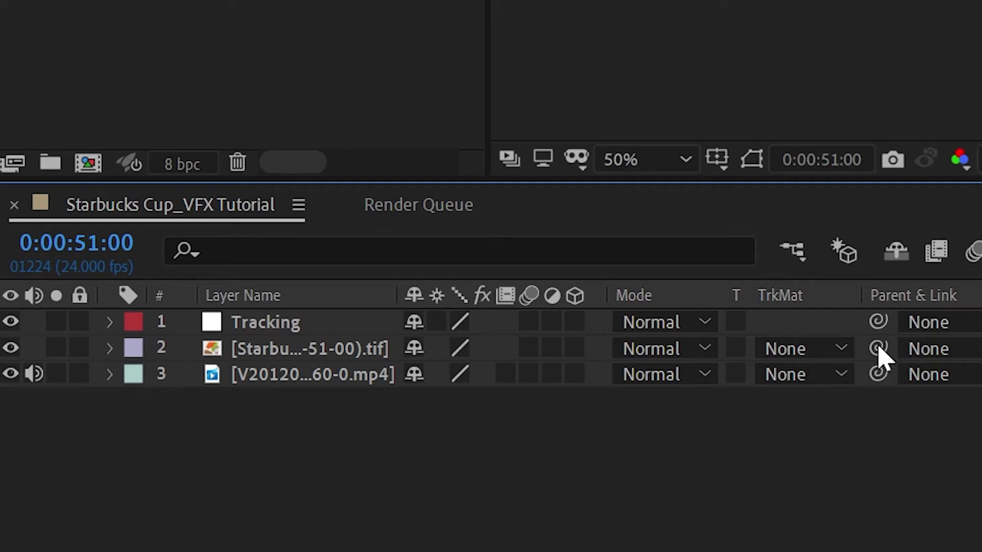
drag(879, 350, 334, 328)
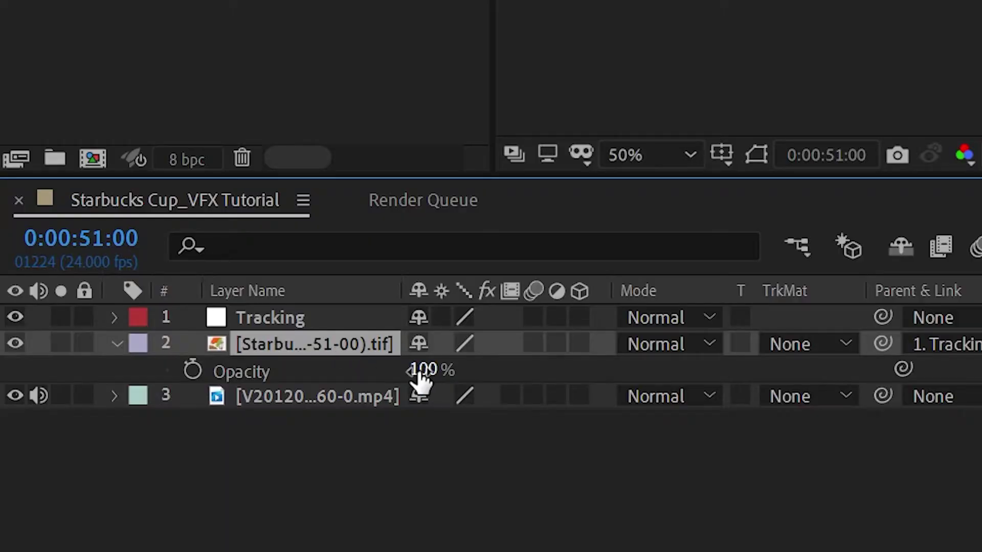
Step: Edit the clean plate's opacity and set its three masks to 32-pixel feather and about 31-pixel expansion
click(420, 371)
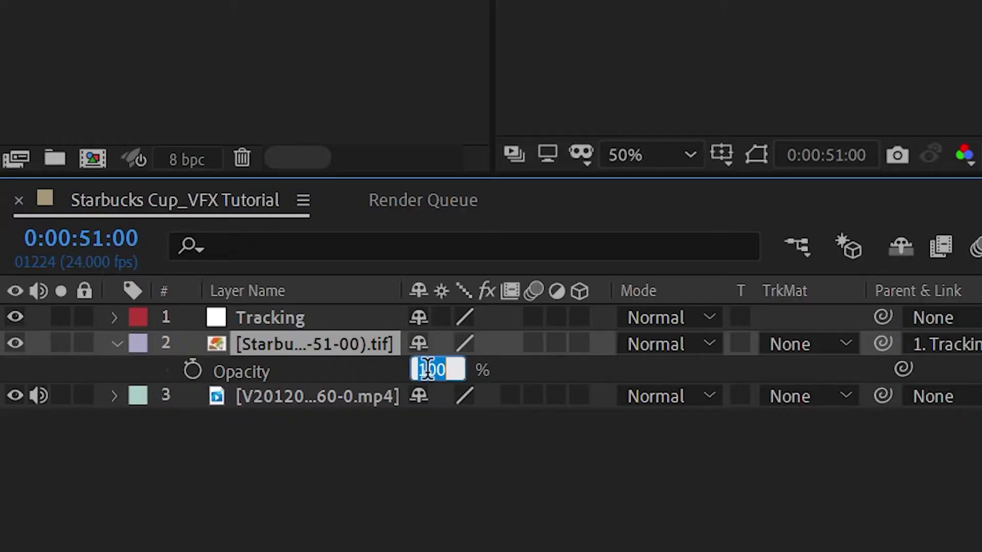
key(Return)
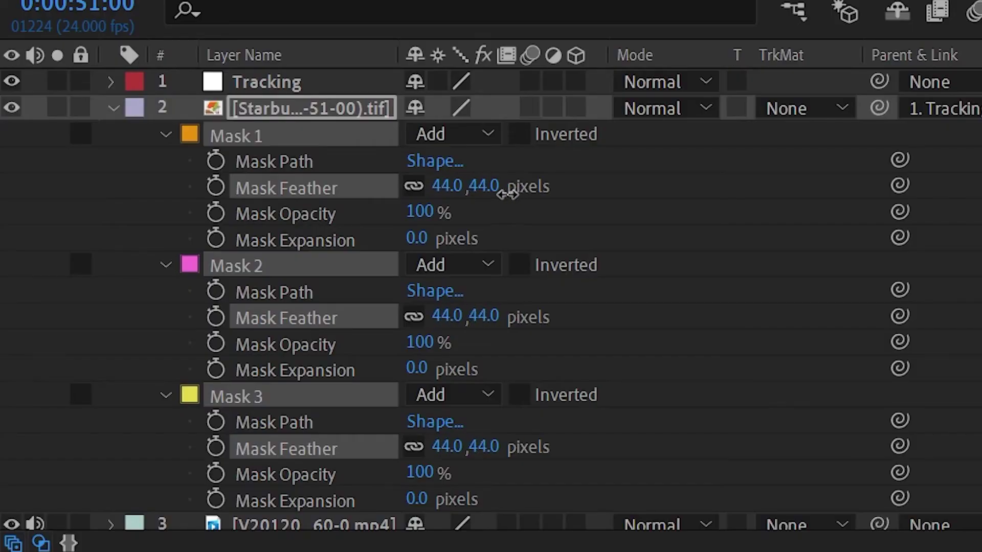
drag(508, 193, 494, 194)
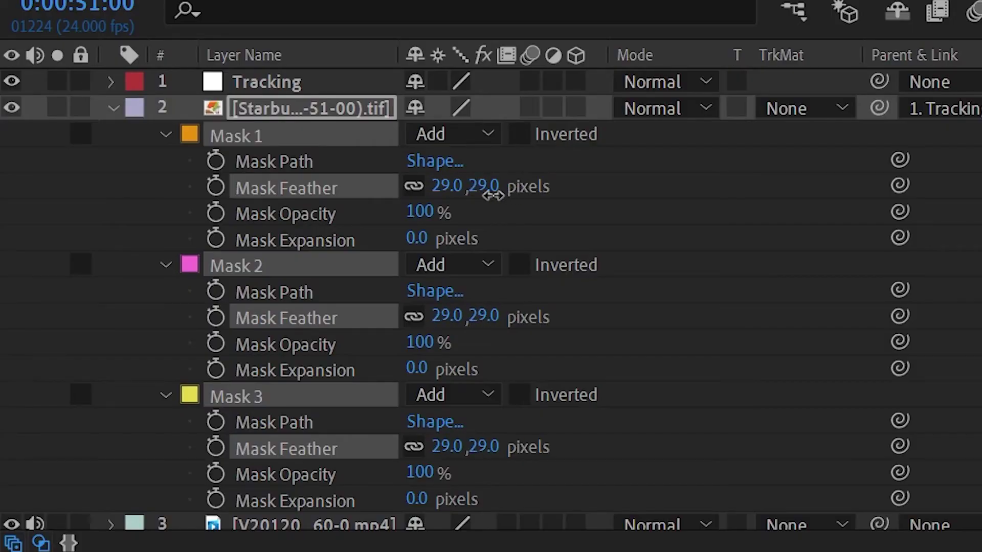
drag(417, 238, 458, 238)
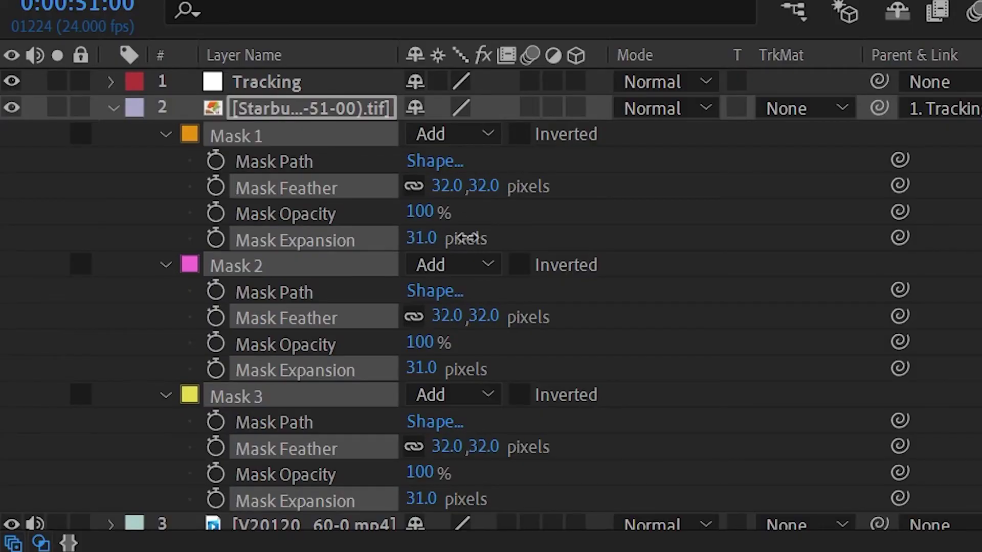
Step: Step back one frame around 0:00:47:10 to compare the Tracking layer's motion path with the cup
click(131, 105)
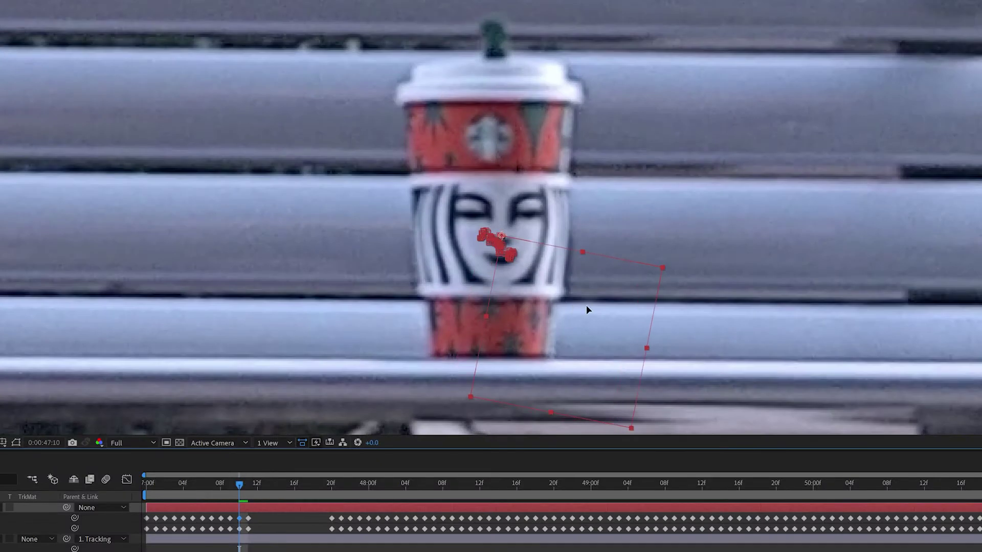
key(Page_Up)
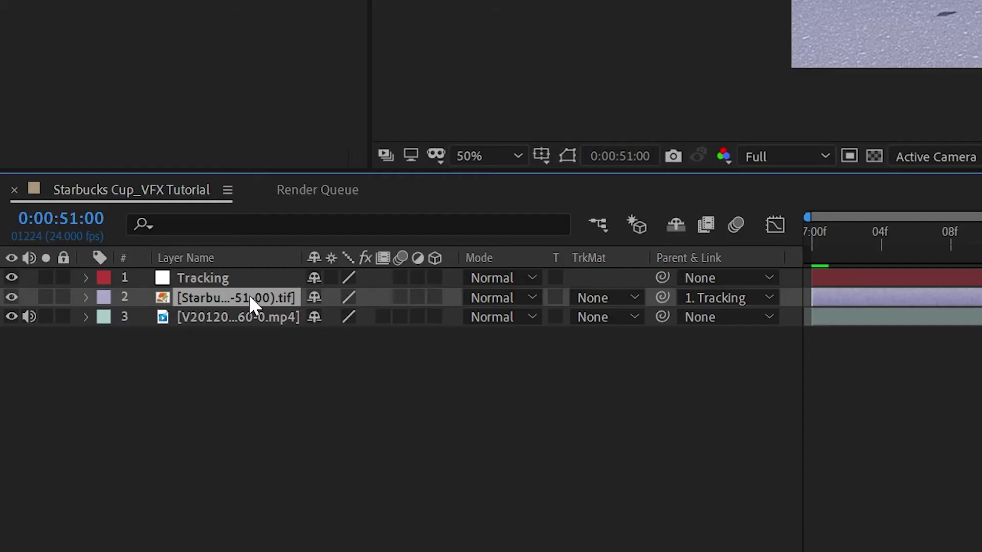
Step: Duplicate the clean plate layer, add an adjustment layer between the two copies and give it the upper copy as Alpha Matte
key(ctrl+d)
click(247, 314)
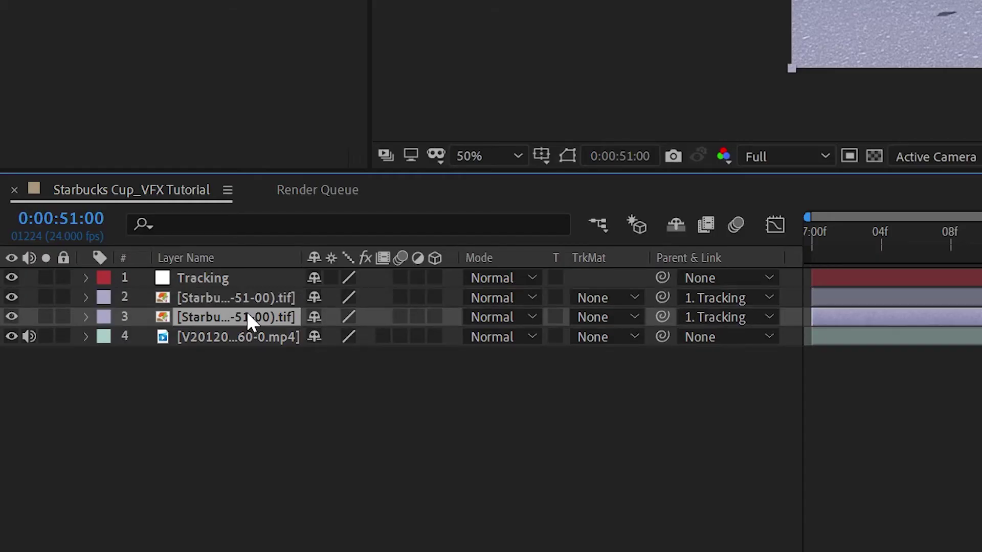
key(ctrl+alt+y)
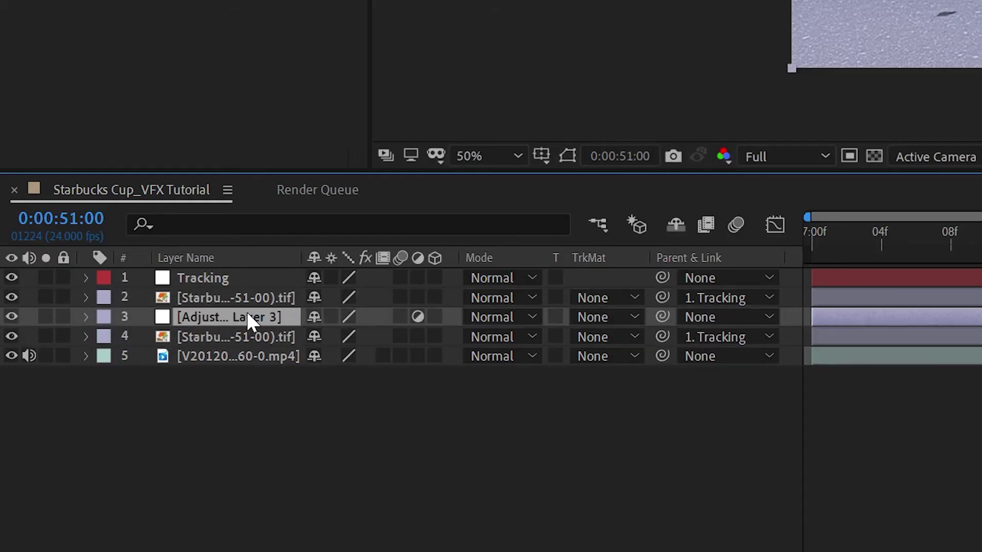
click(615, 319)
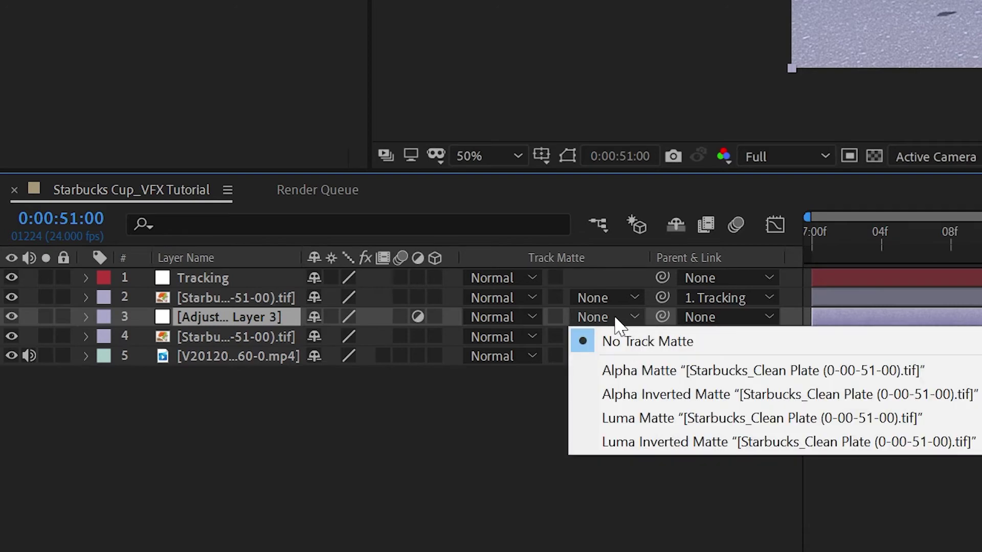
click(648, 373)
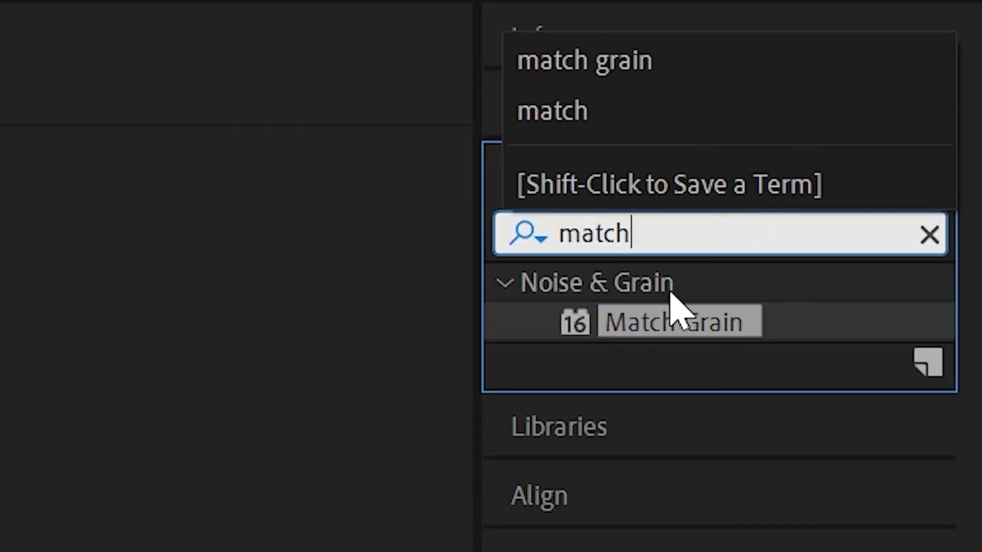
Step: Apply Match Grain to the adjustment layer, with the V201 footage layer as noise source and Final Output as viewing mode
drag(674, 307, 499, 299)
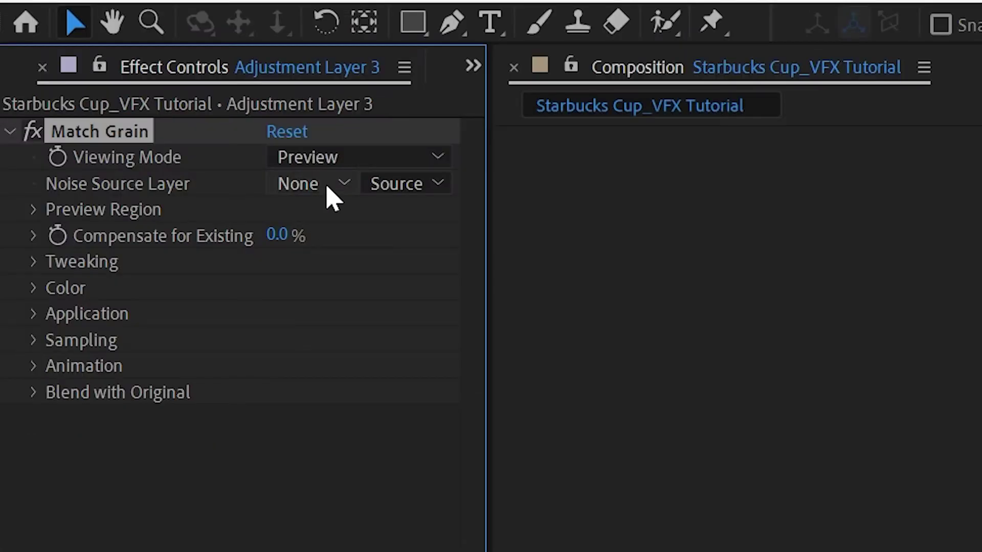
click(326, 191)
click(380, 388)
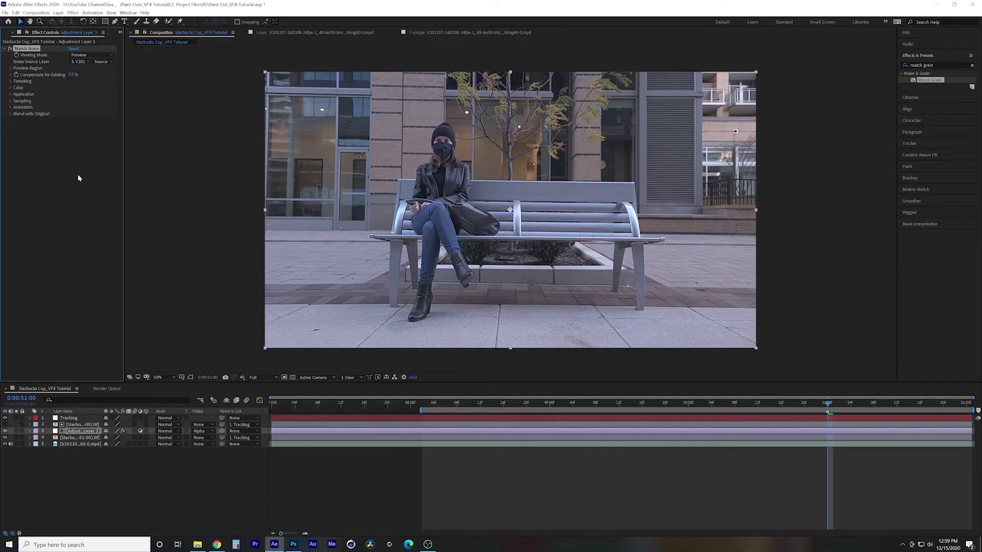
click(97, 55)
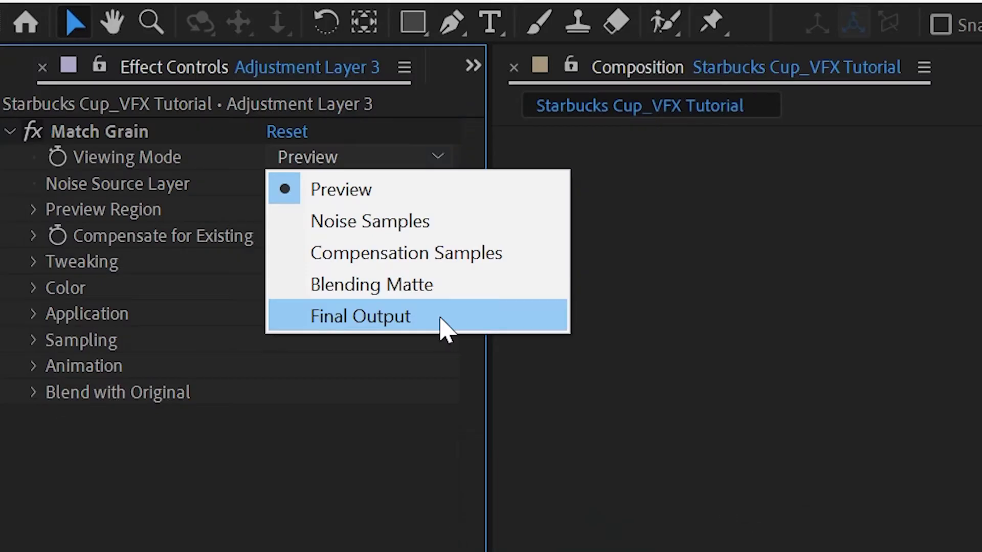
click(452, 319)
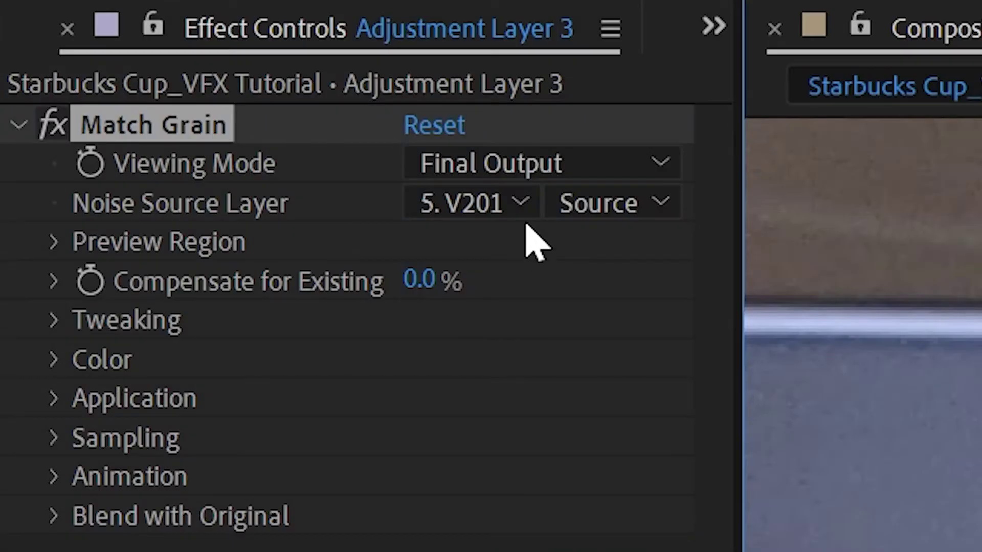
Step: Tweak Match Grain to Intensity 0.750 and Size 0.500, and adjust its Aspect Ratio
click(10, 81)
drag(438, 358, 569, 386)
drag(470, 384, 557, 397)
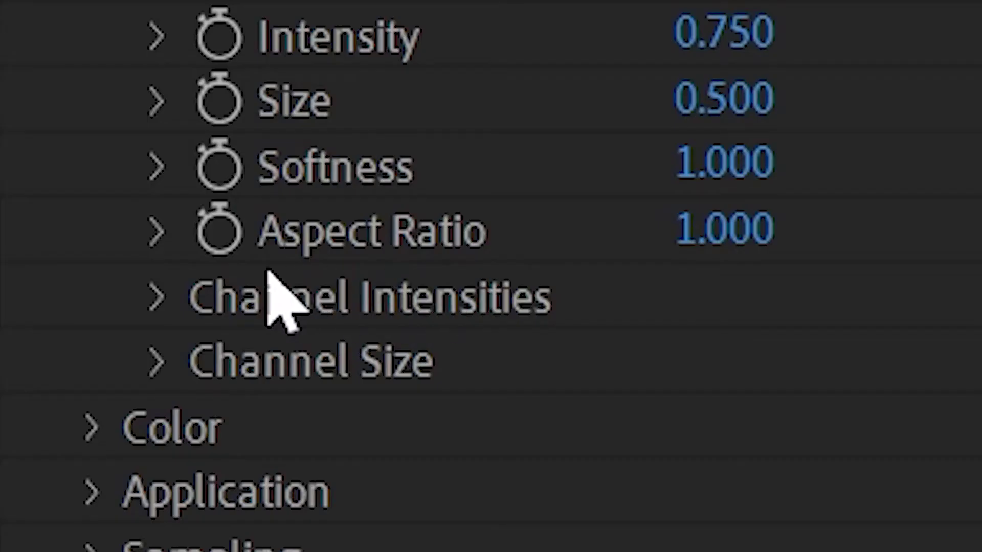
mouse_move(757, 229)
mouse_down()
mouse_move(709, 227)
mouse_move(795, 229)
mouse_move(760, 236)
mouse_up()
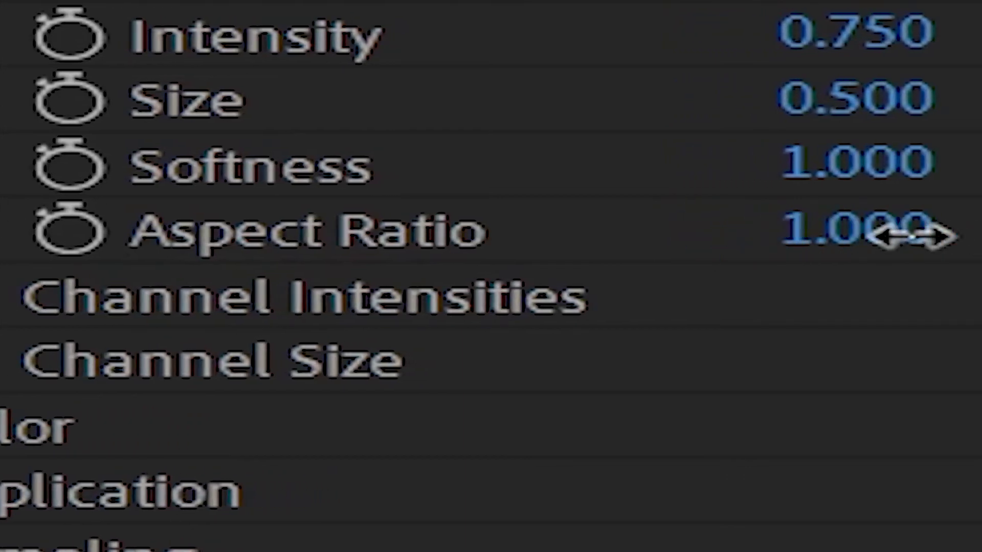
drag(912, 236, 844, 236)
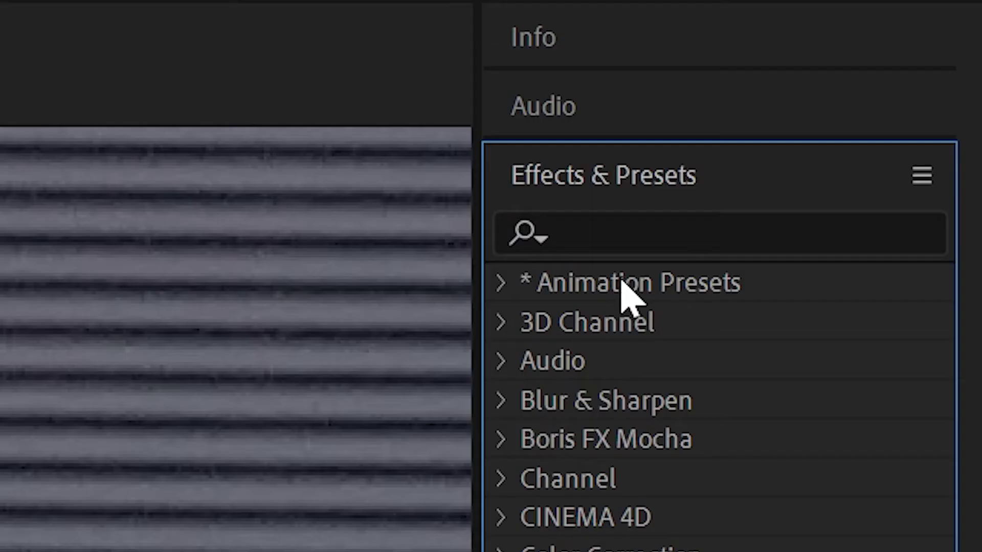
Step: Find the Pixel Motion Blur effect and apply it to the adjustment layer
click(638, 230)
text(pixel mo)
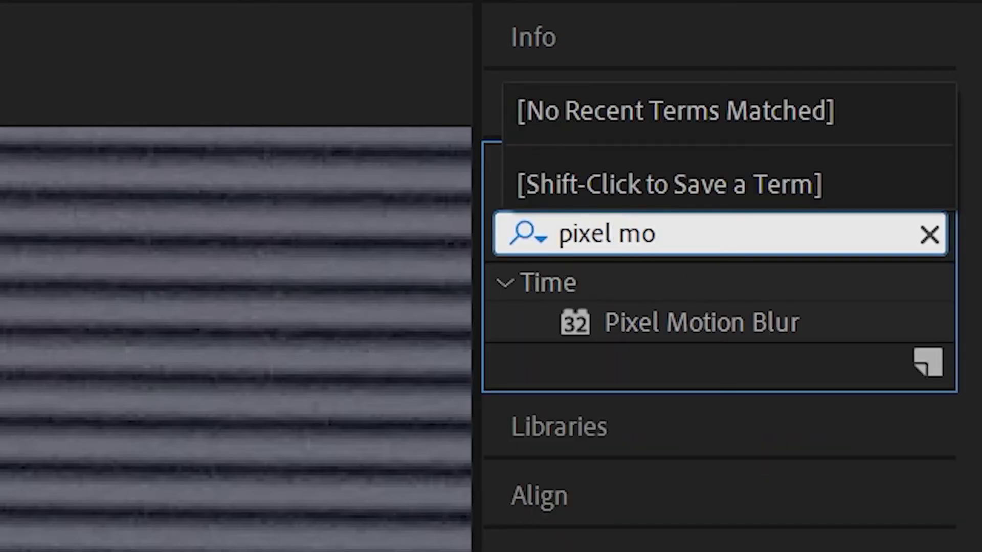
click(697, 327)
drag(696, 327, 242, 130)
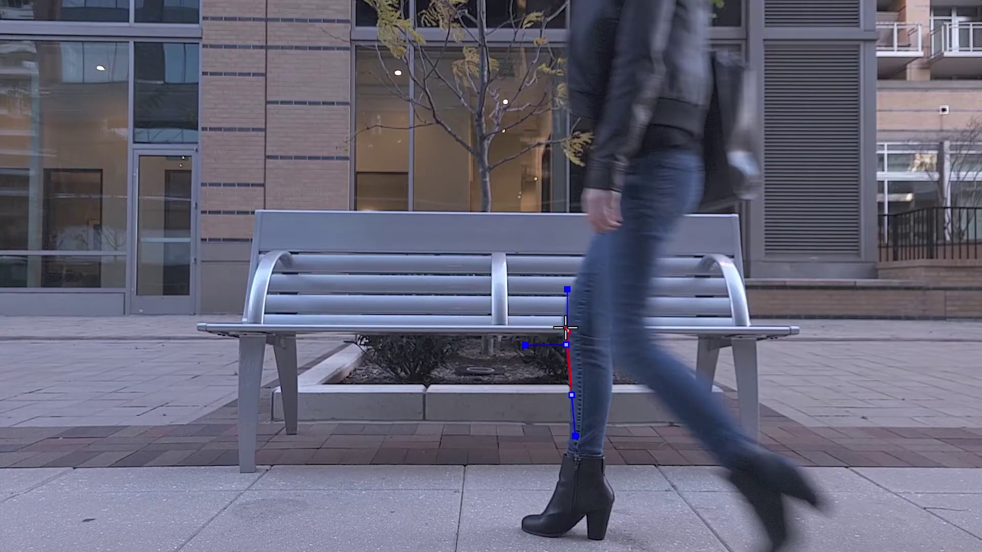
Step: Draw a closed mask around the walking woman's planted leg where it passes in front of the bench
click(598, 226)
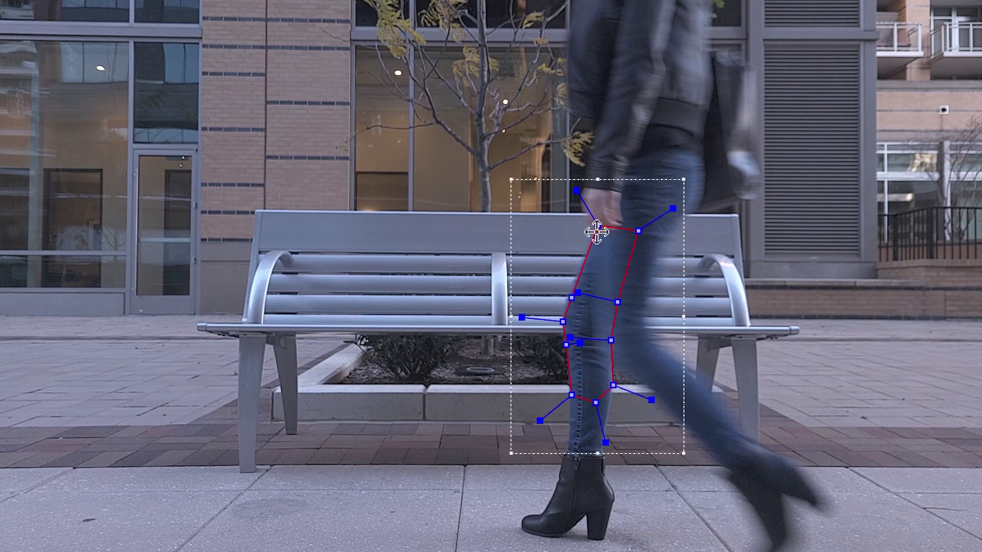